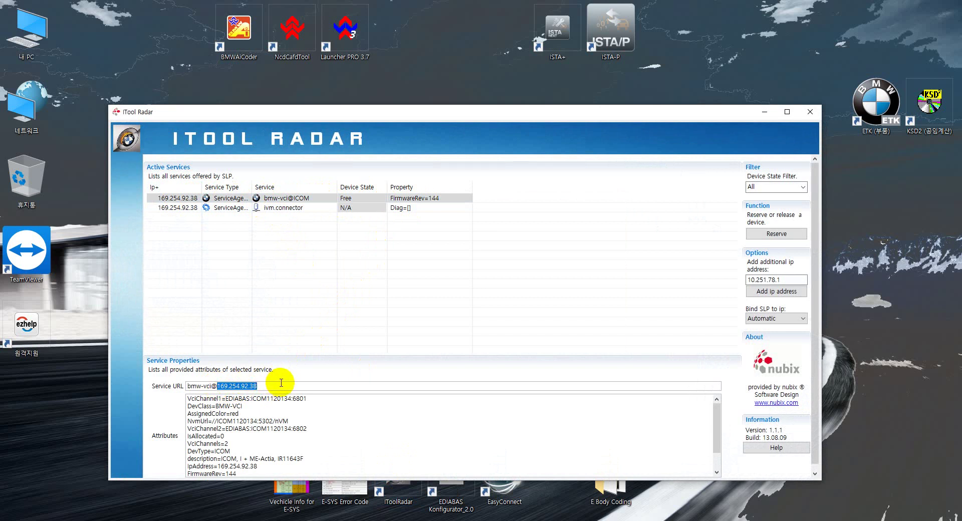
- Copy 169.254.92.38 from the ICOM's Service URL field in ITool Radar
right_click(243, 386)
click(266, 417)
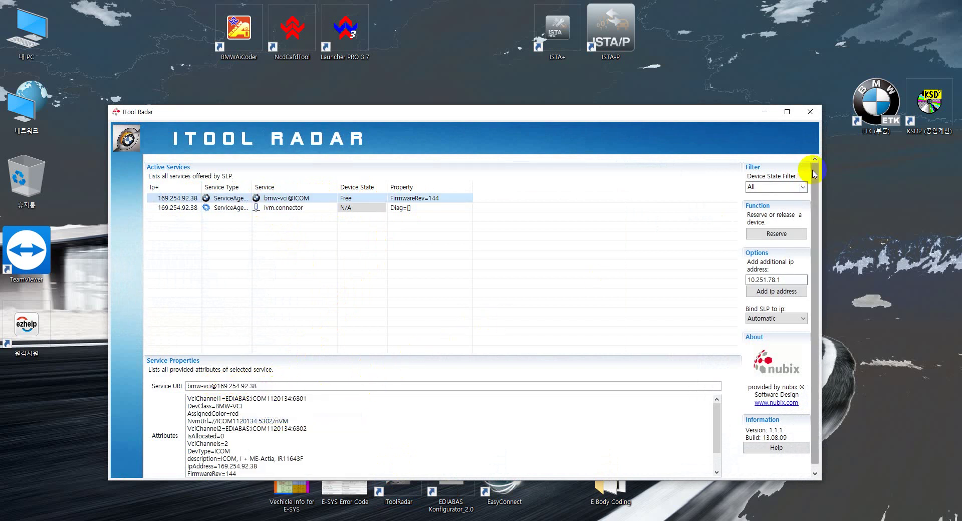
click(238, 508)
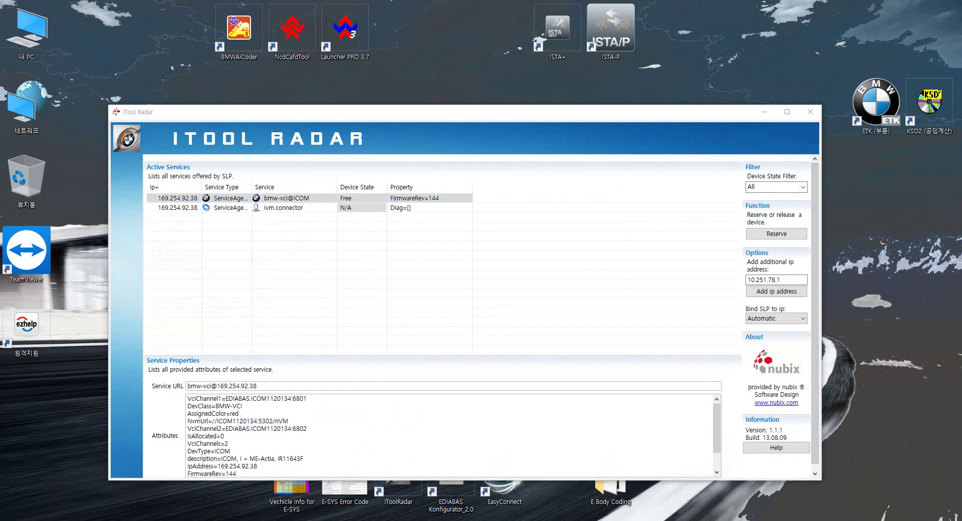
- Load the ICOM configuration page at 169.254.92.38:58000 and open WLAN Settings
click(421, 111)
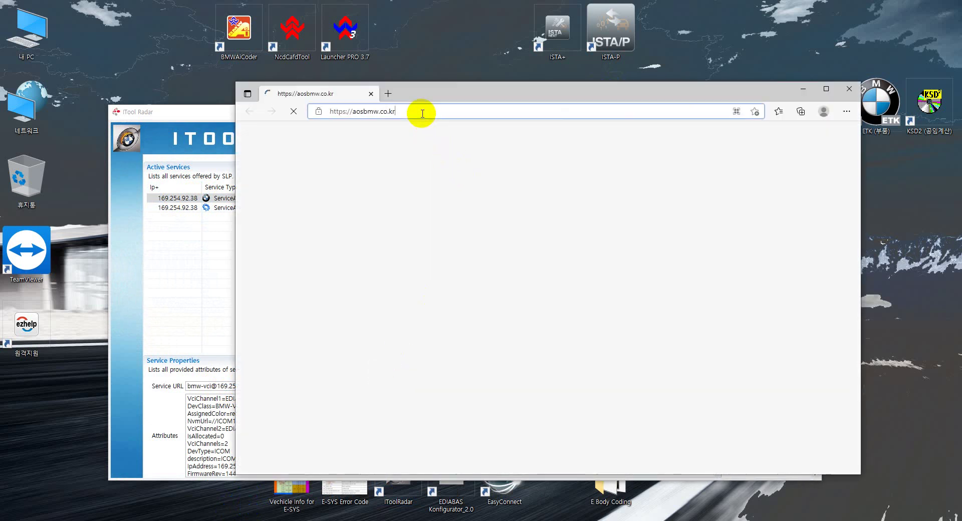
key(ctrl+v)
text(:58000)
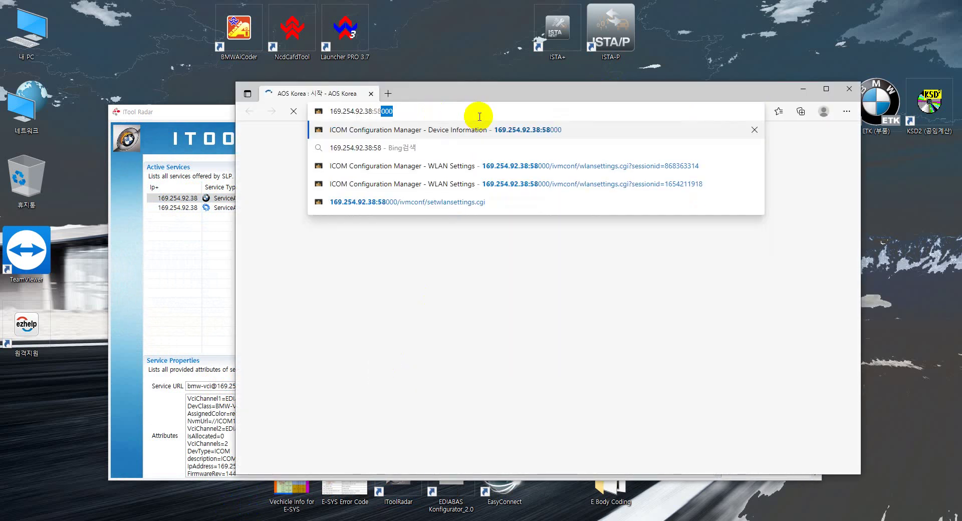
key(Return)
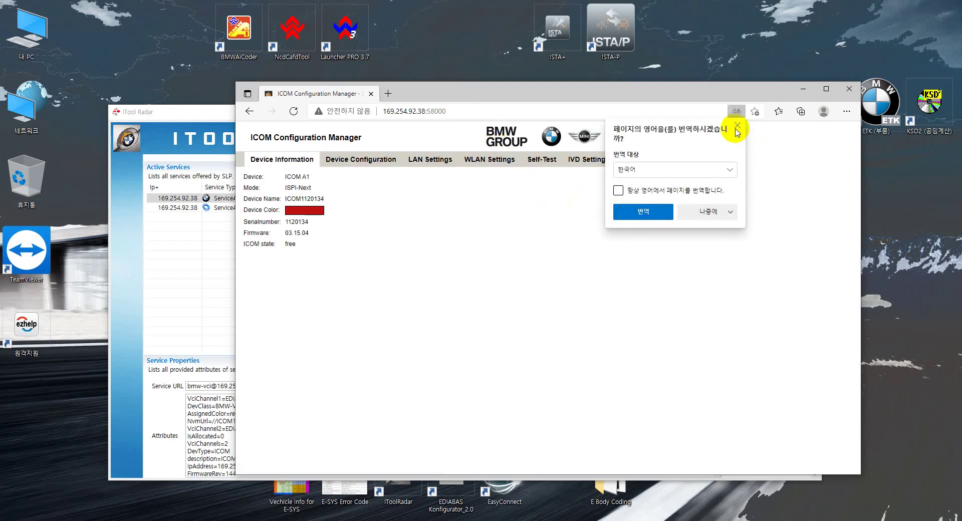
click(737, 125)
click(496, 165)
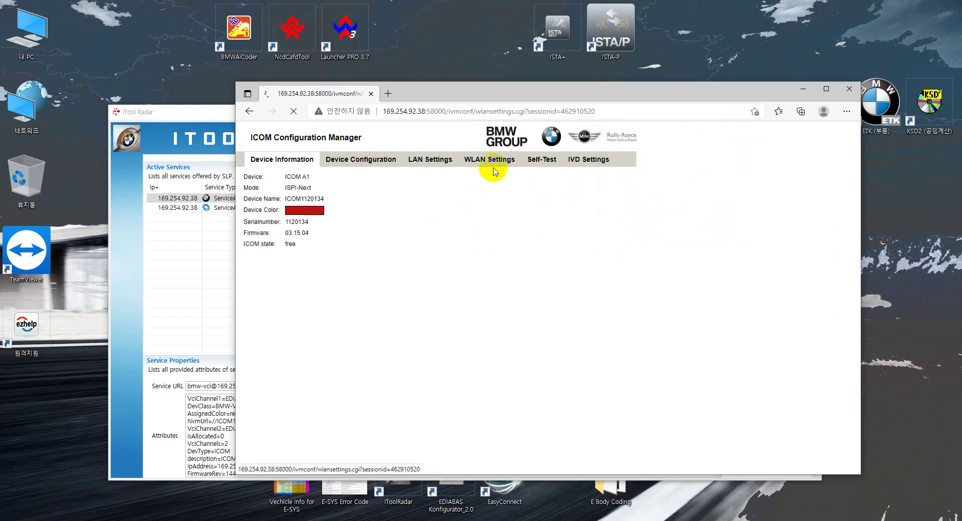
- Confirm country KOREA REPUBLIC - KR, mode 802.11n 2.4GHz and SSID ISPI3
click(458, 238)
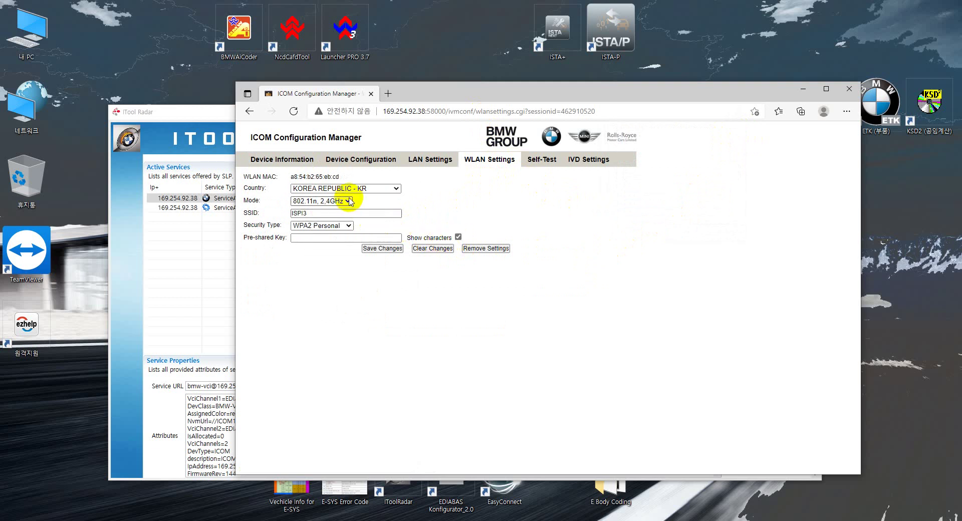
click(384, 188)
click(383, 189)
click(346, 201)
click(340, 215)
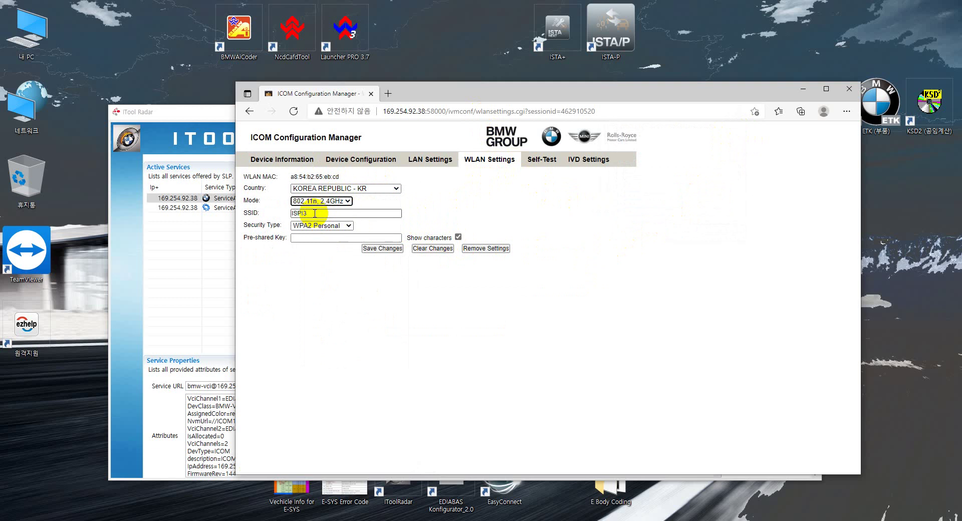
key(Tab)
click(311, 261)
- Keep WPA2 Personal security, fill in the pre-shared key and save the changes
click(328, 230)
click(322, 239)
click(329, 237)
text(12345678)
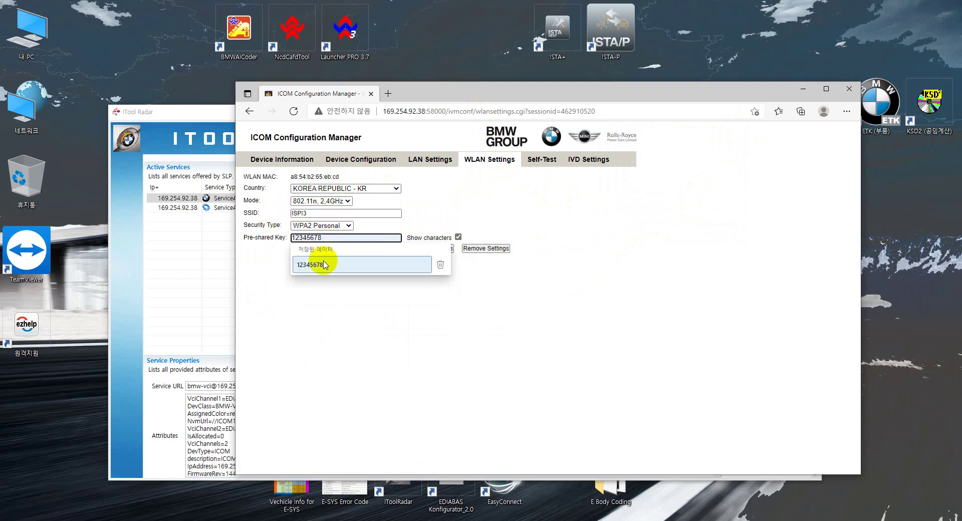
click(322, 262)
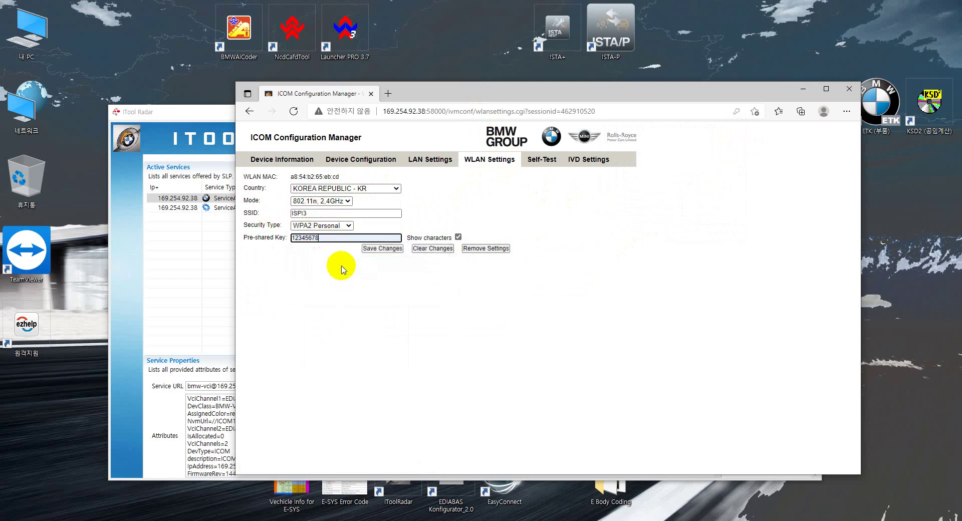
click(379, 253)
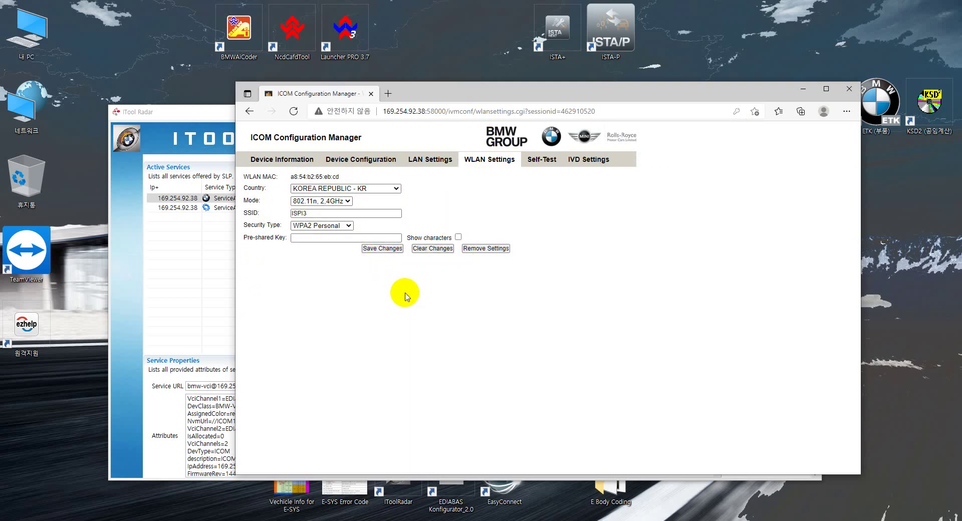
- Join the ISPI3 Wi-Fi network from the taskbar network flyout
click(855, 514)
click(855, 364)
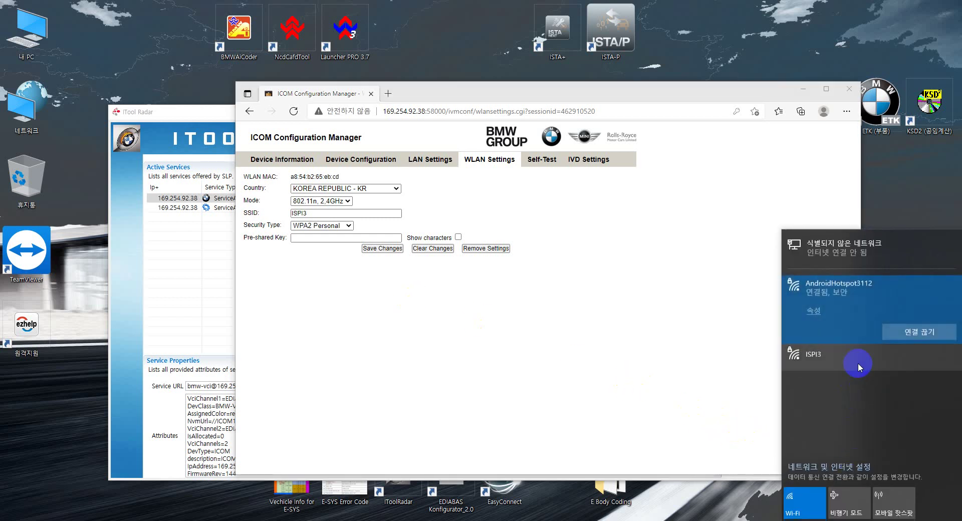
click(901, 358)
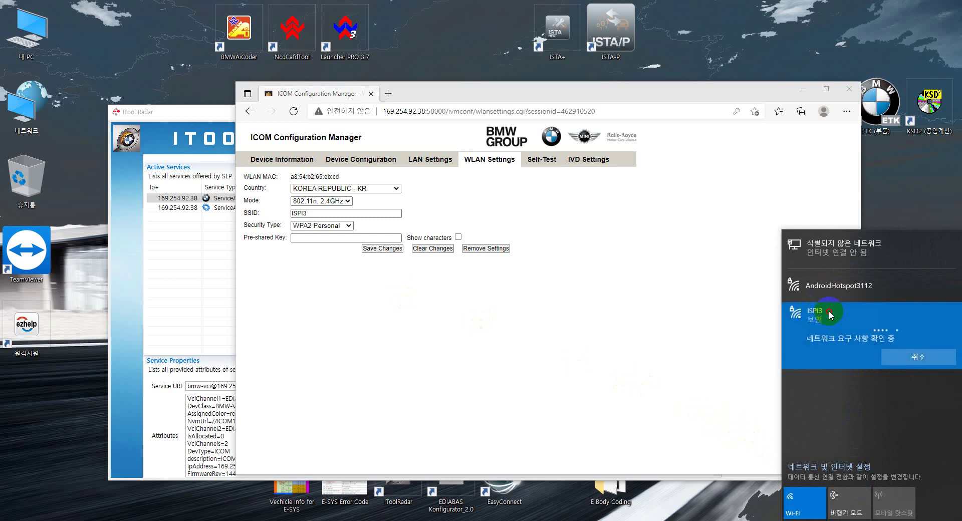
- Recheck the Wi-Fi network list, then switch back to ITool Radar
click(311, 213)
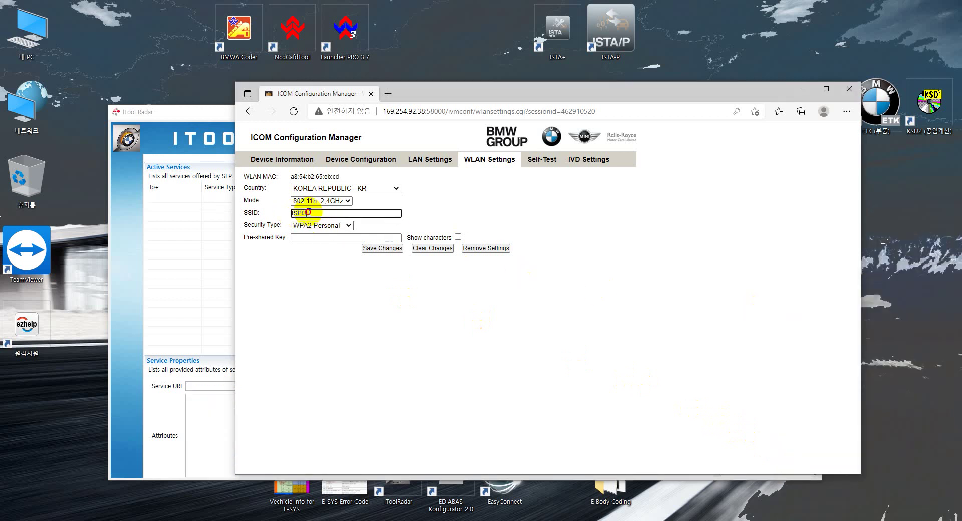
click(860, 513)
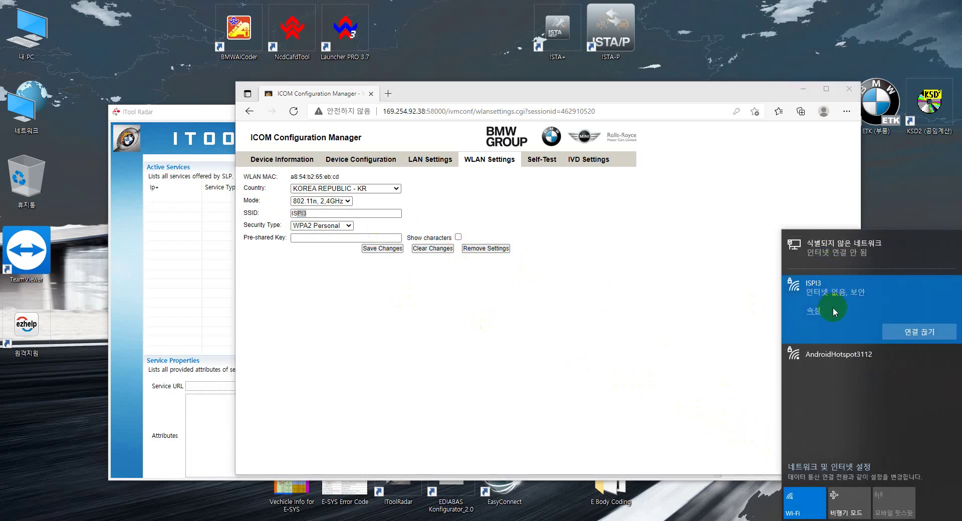
click(200, 228)
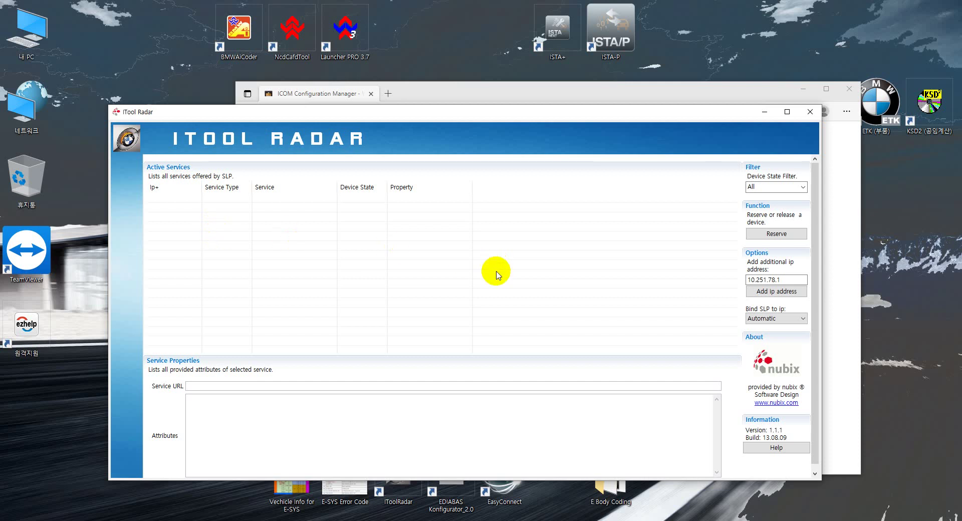
- Switch from the empty ITool Radar list back to the ICOM WLAN settings page
click(547, 94)
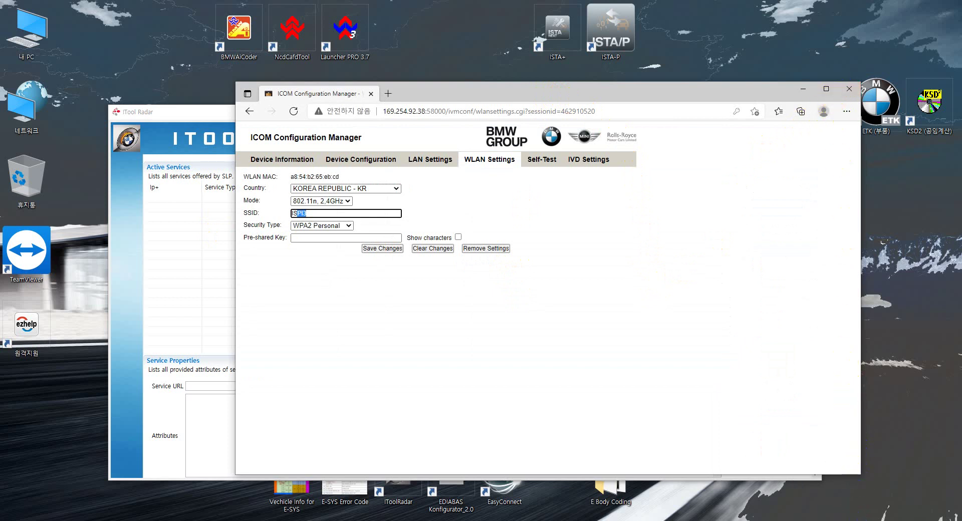
click(859, 508)
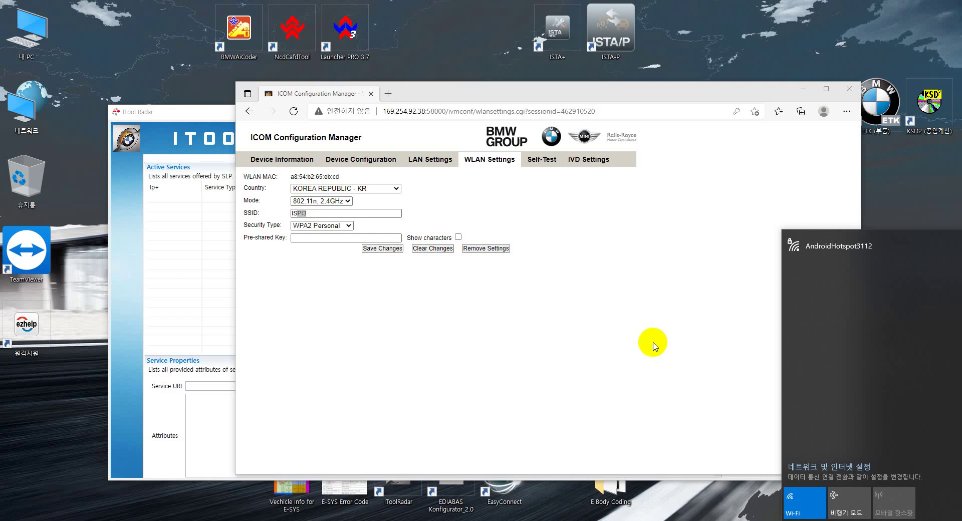
click(630, 348)
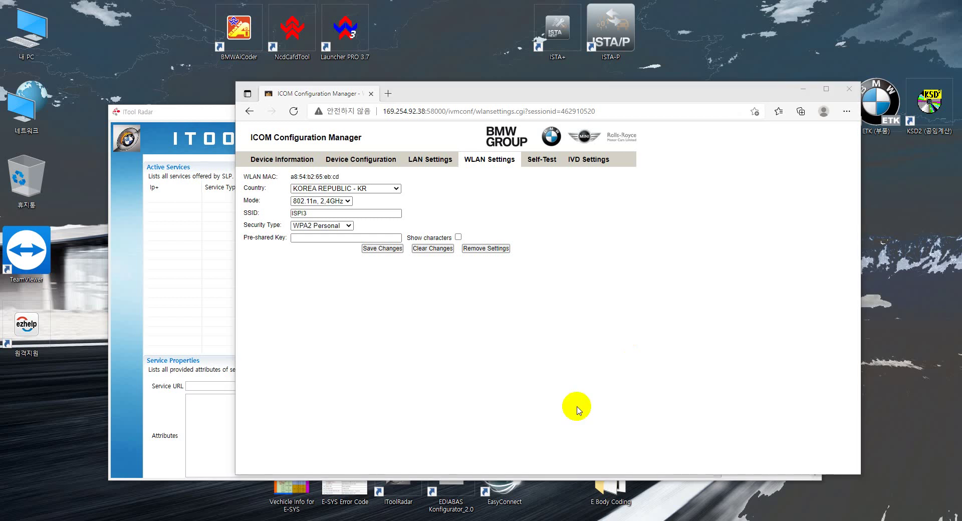
click(870, 505)
- Select ISPI3 in the Wi-Fi flyout and connect the PC to it
click(817, 245)
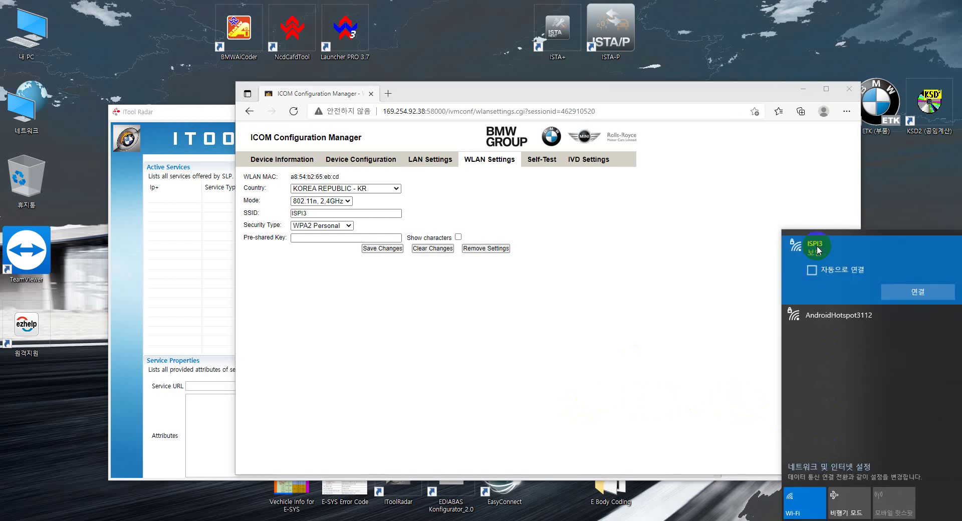
click(902, 292)
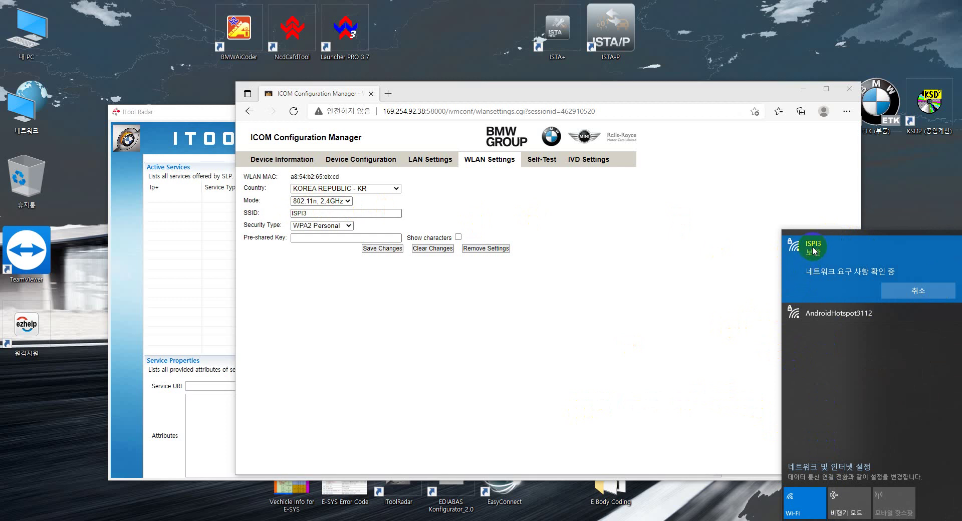
click(314, 213)
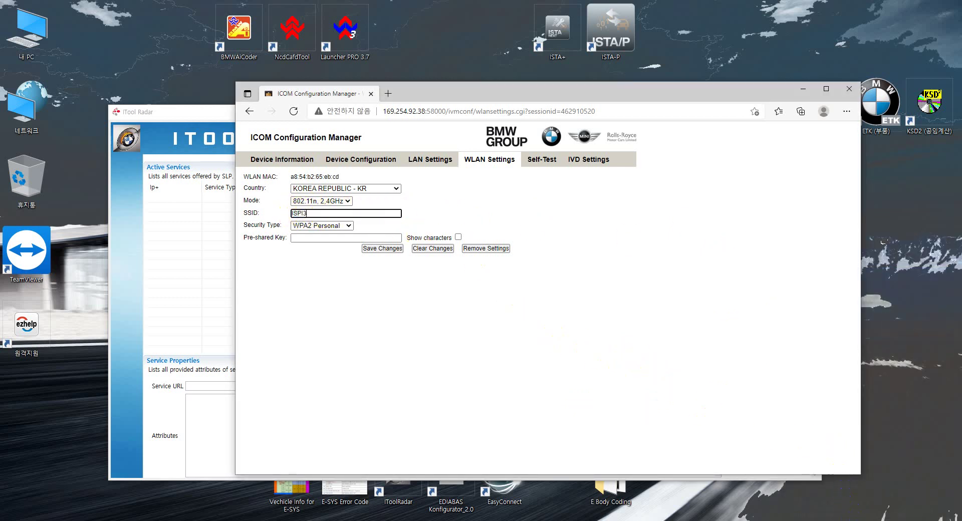
- Verify ISPI3 shows as connected, then bring ITool Radar to the front
click(855, 514)
click(833, 248)
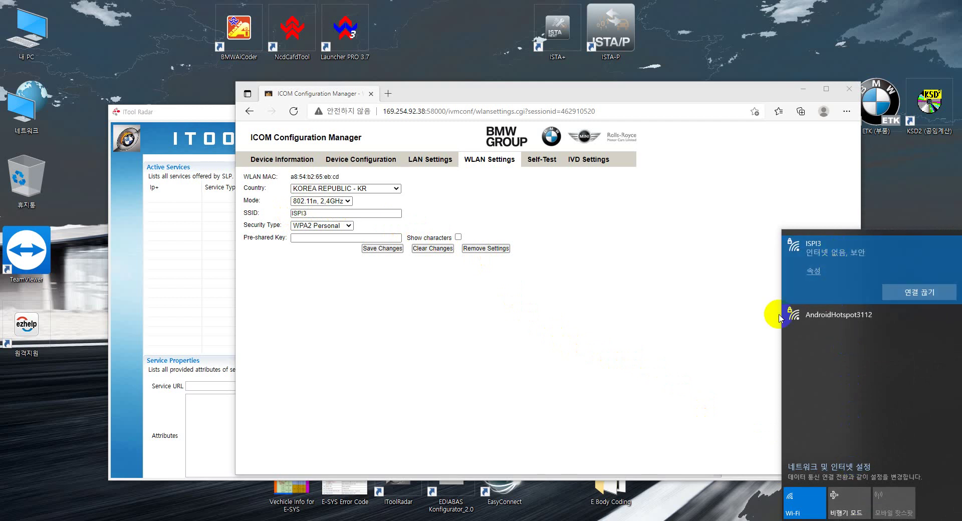
click(248, 279)
click(215, 291)
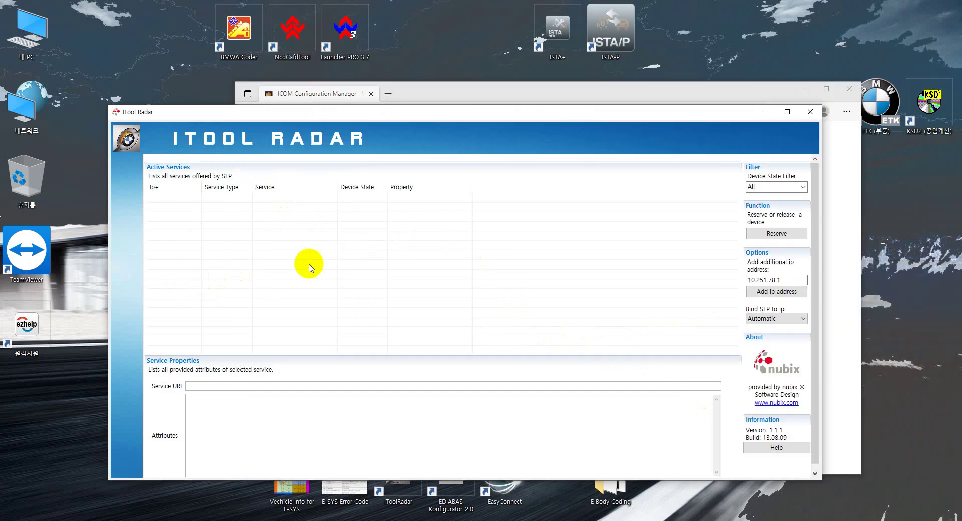
- Launch ISTA+ from its desktop icon
click(556, 35)
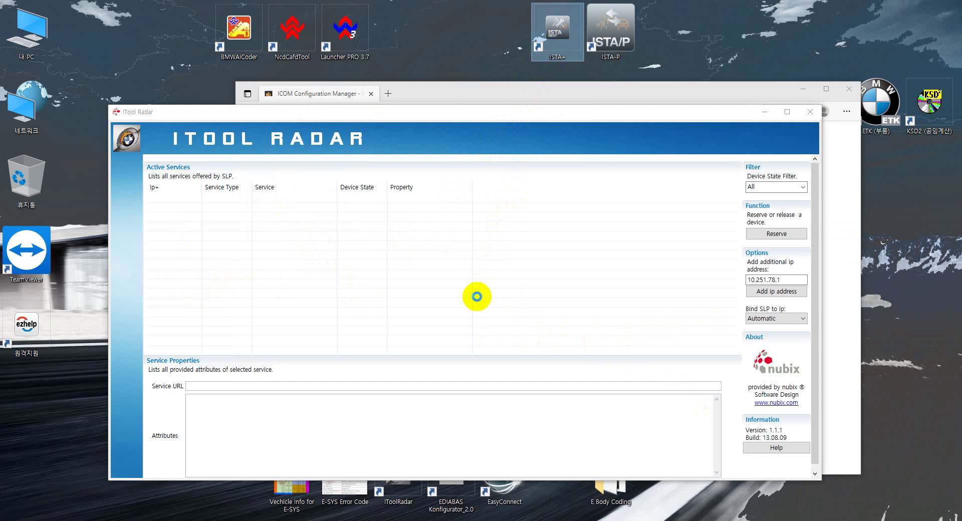
key(Return)
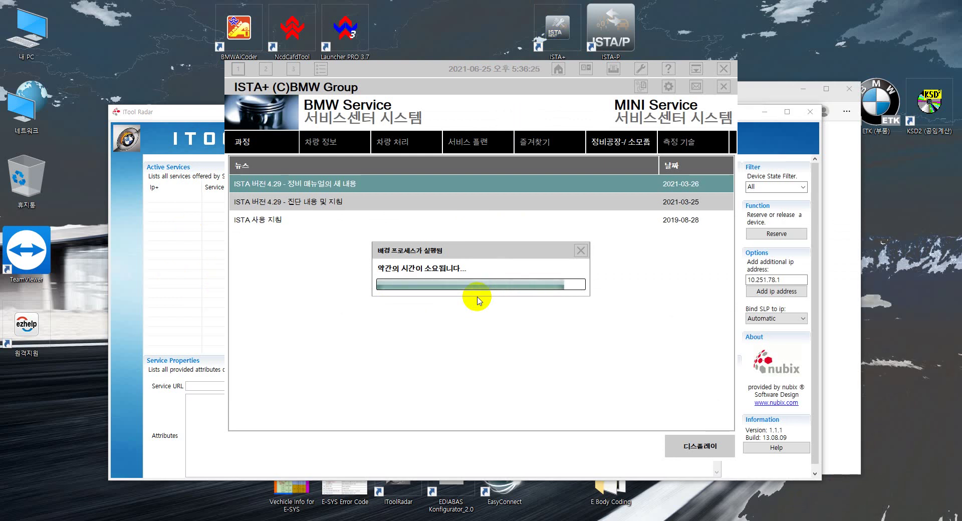
- Start the newer-vehicle data read-out in ISTA+ and select ICOM1120134 in the connection manager
click(280, 141)
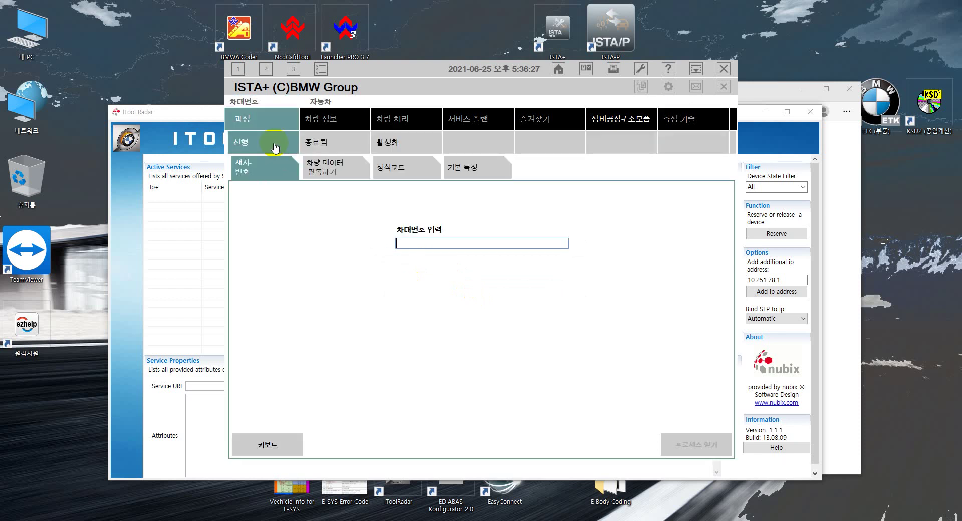
click(318, 167)
click(687, 454)
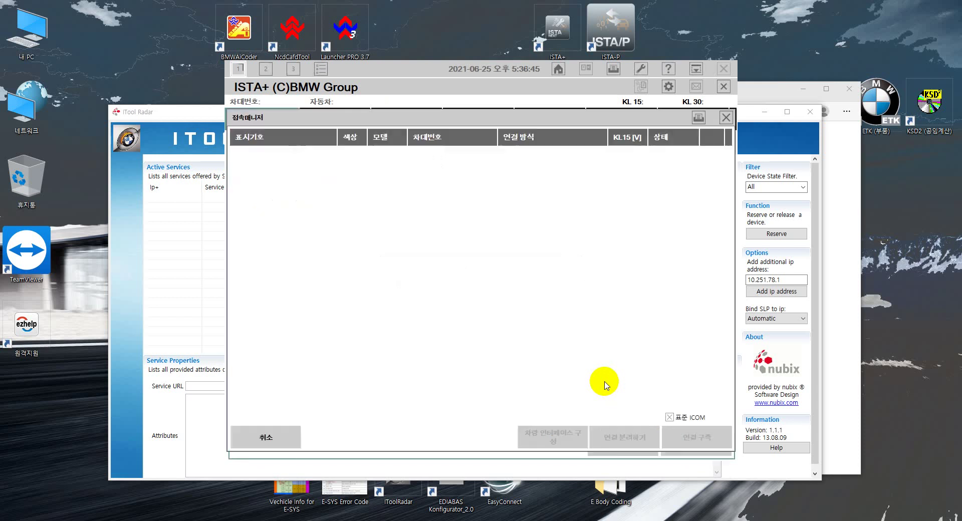
click(551, 159)
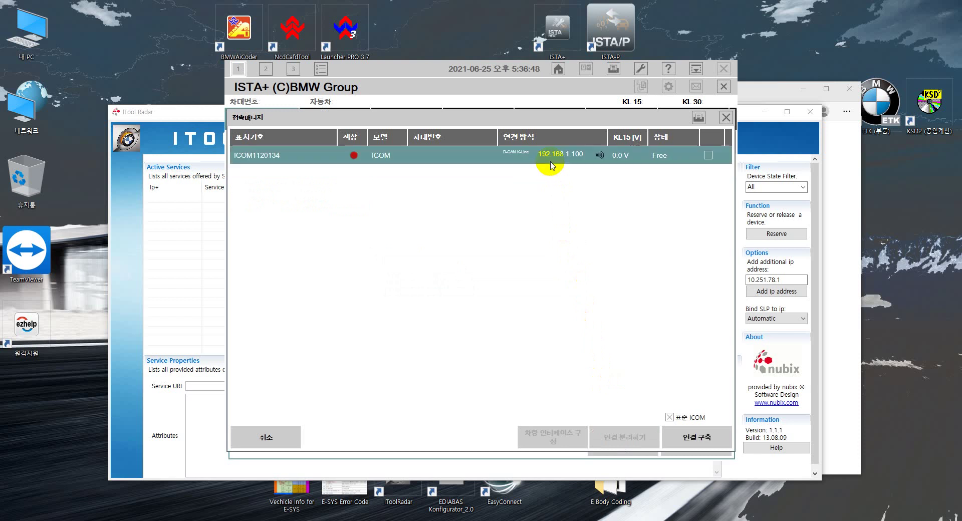